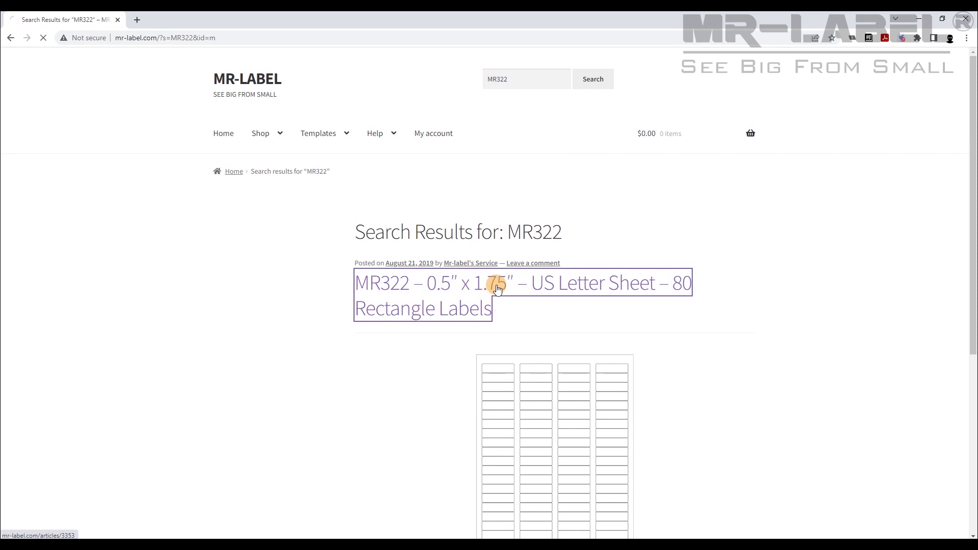
pyautogui.scroll(-2, 677, 246)
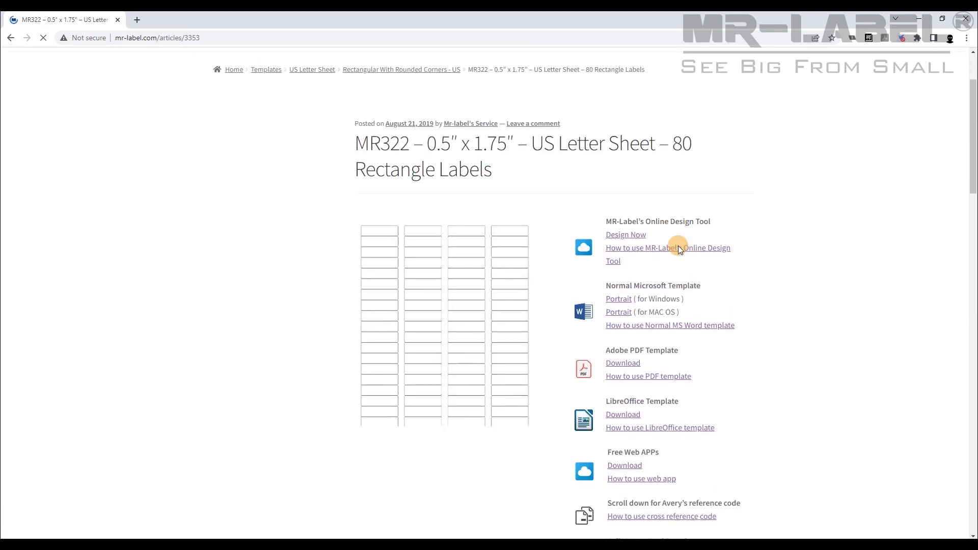
pyautogui.scroll(-2, 678, 245)
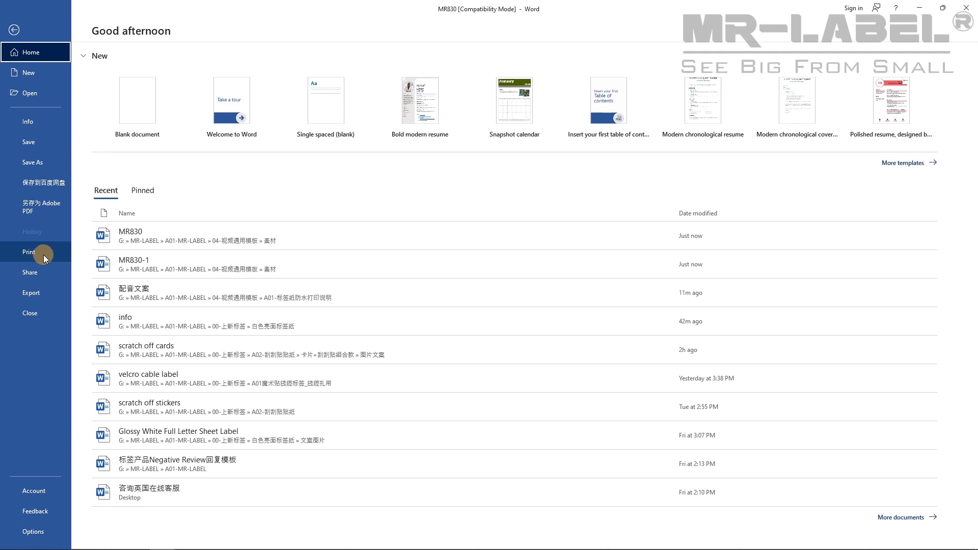
# - Keep Word's paper size at Letter 8.5 x 11 and check the printer's Document Size list
pyautogui.click(44, 253)
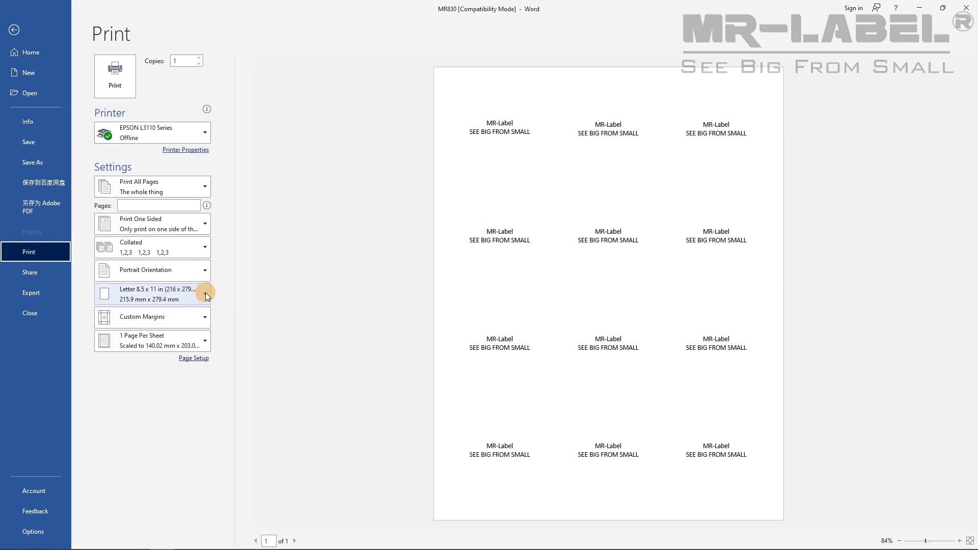
pyautogui.click(205, 292)
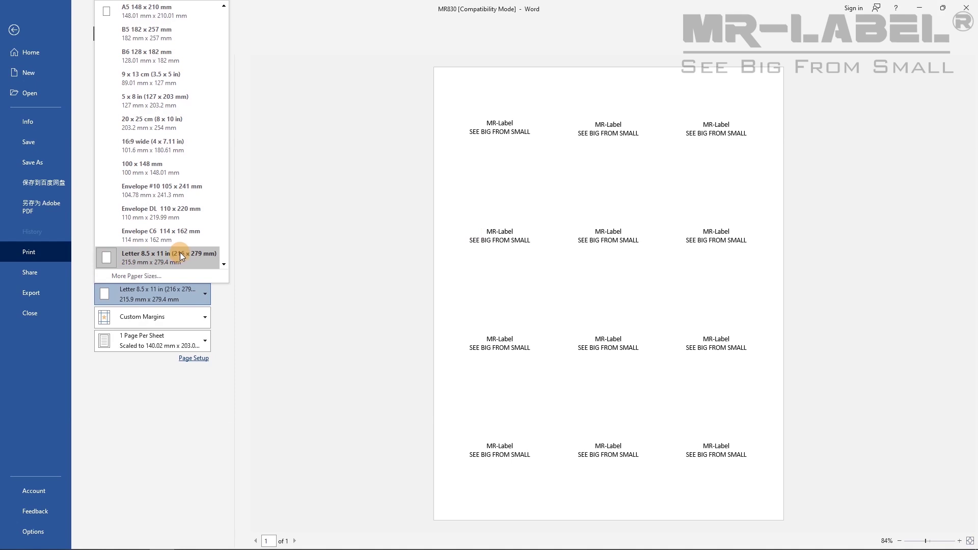
pyautogui.scroll(2, 174, 191)
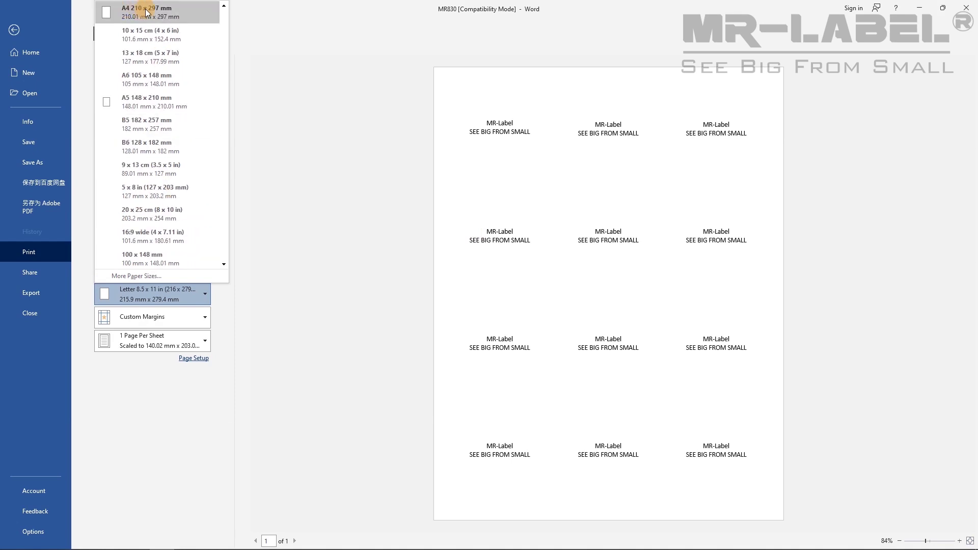
pyautogui.click(186, 11)
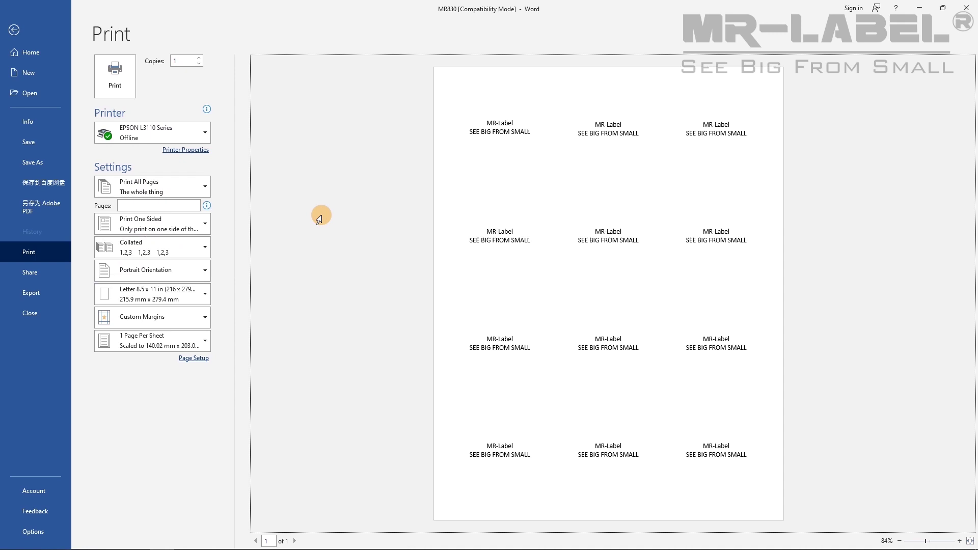
pyautogui.click(193, 151)
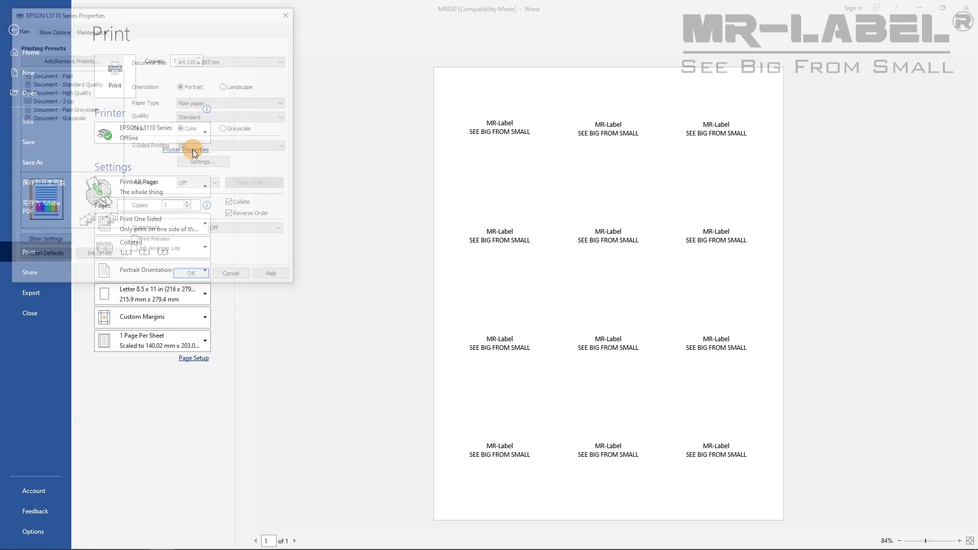
pyautogui.click(211, 61)
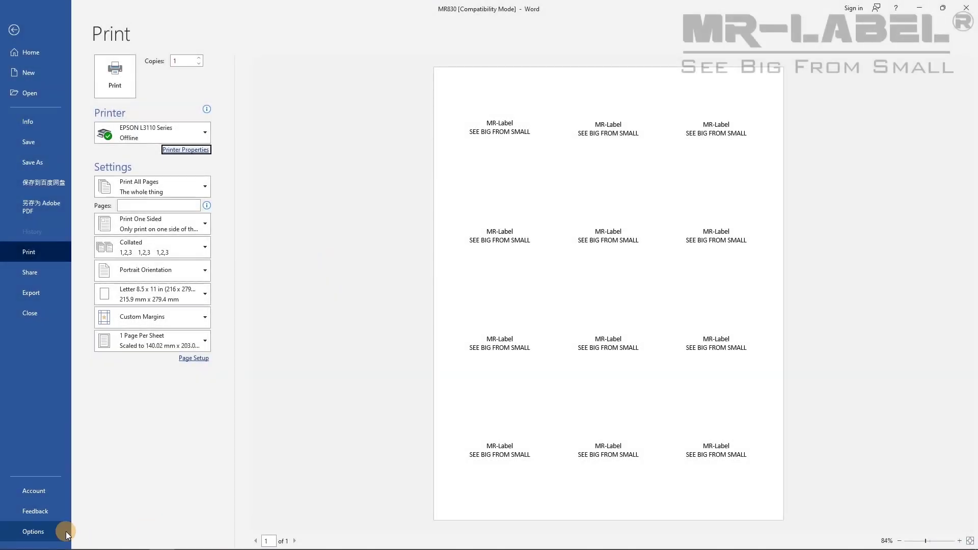
# - Turn off 'Scale content for A4 or 8.5 x 11" paper sizes' in Word's Advanced options
pyautogui.click(34, 531)
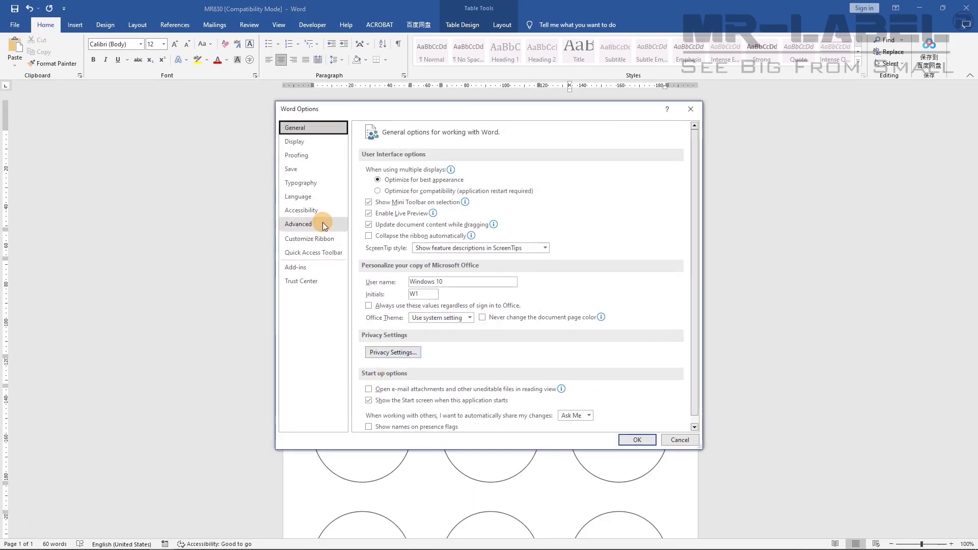
pyautogui.click(320, 223)
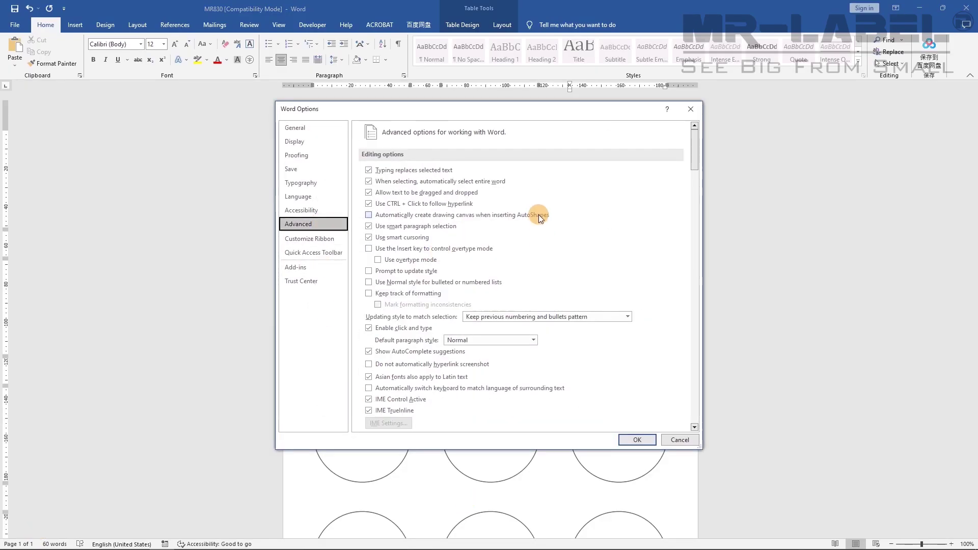
pyautogui.scroll(-3, 534, 219)
pyautogui.scroll(-5, 533, 241)
pyautogui.scroll(-5, 533, 240)
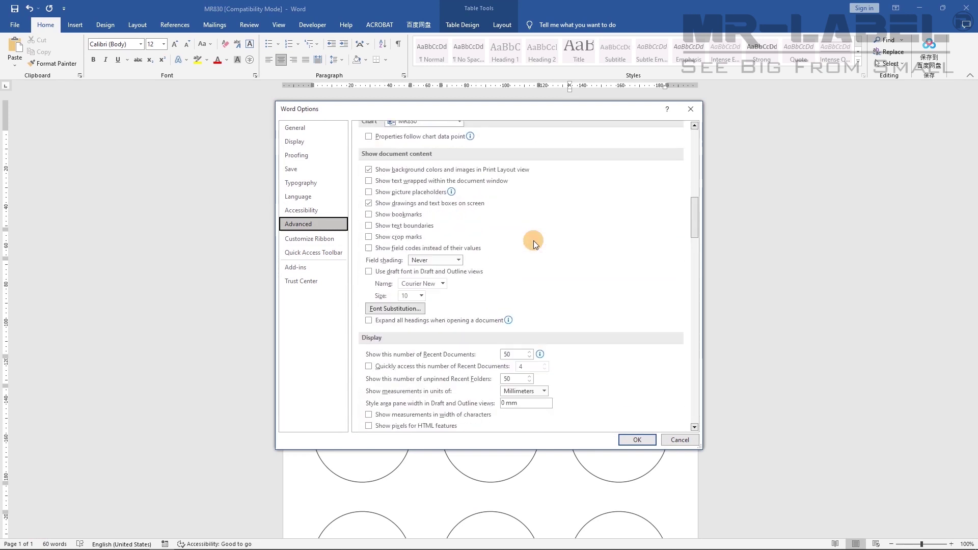
pyautogui.scroll(-5, 533, 241)
pyautogui.scroll(-3, 533, 241)
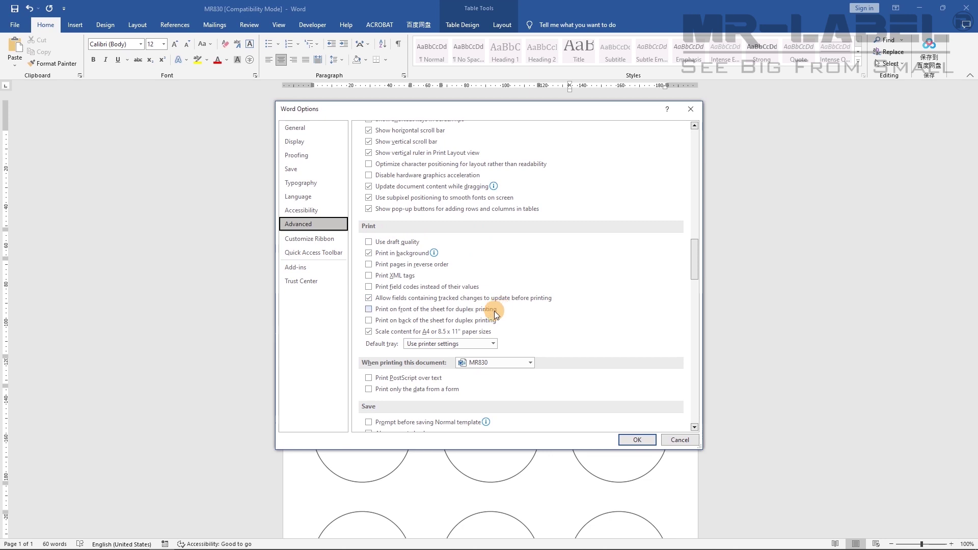
pyautogui.click(366, 332)
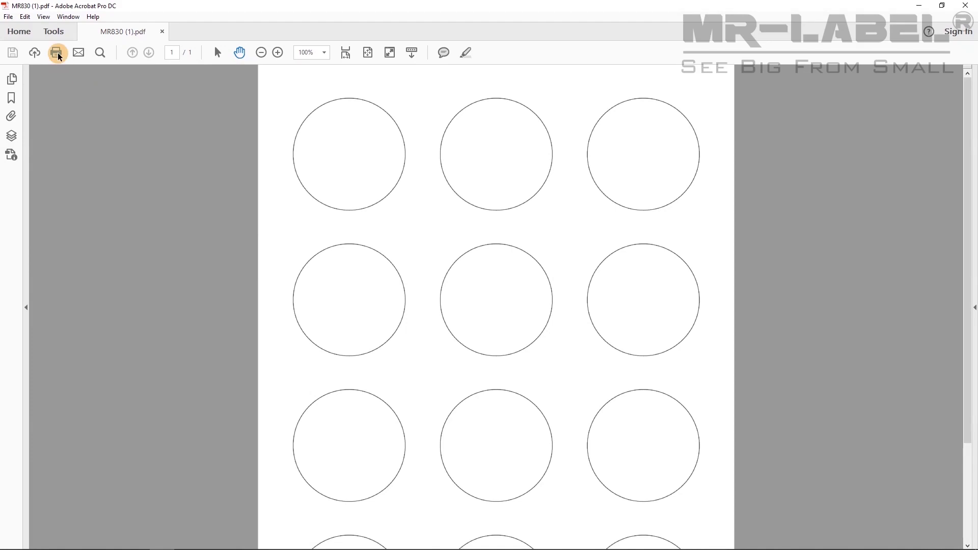
# - Set the printer's Document Size to Letter 8.5 x 11 in Acrobat's print setup for the label PDF
pyautogui.click(58, 54)
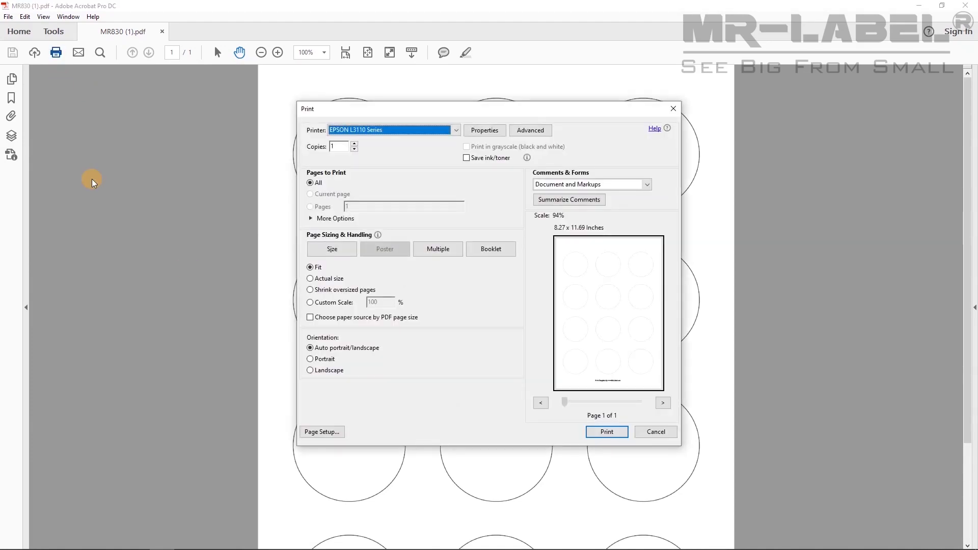
pyautogui.click(489, 135)
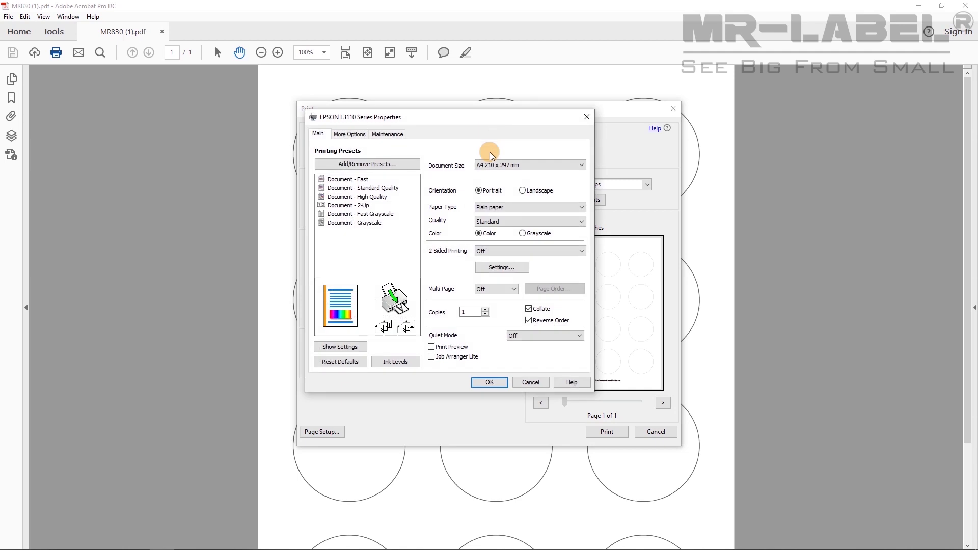
pyautogui.click(499, 167)
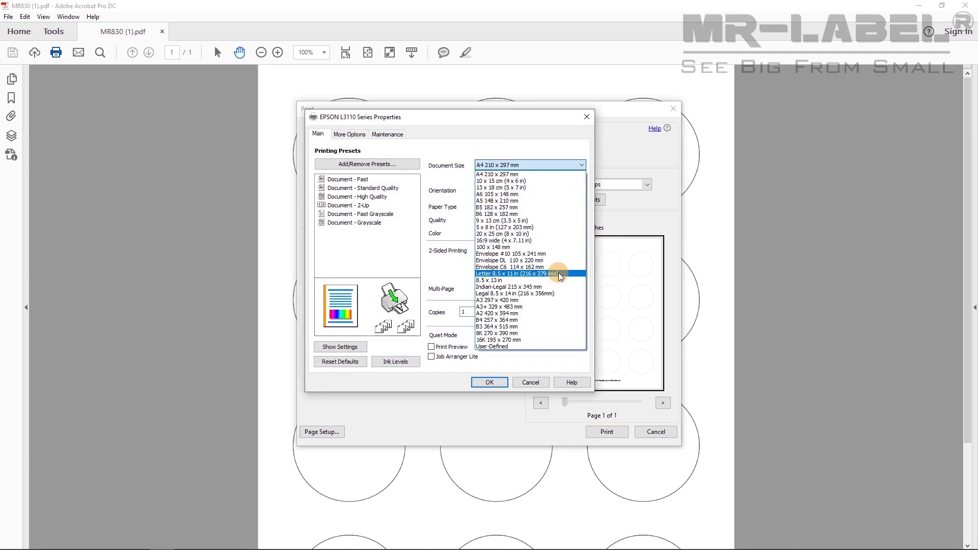
pyautogui.click(523, 175)
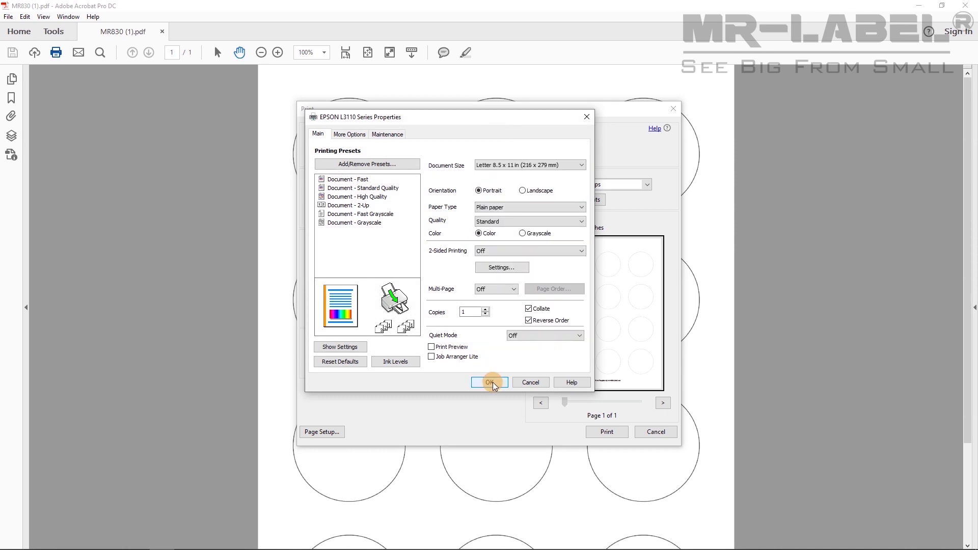
pyautogui.click(490, 381)
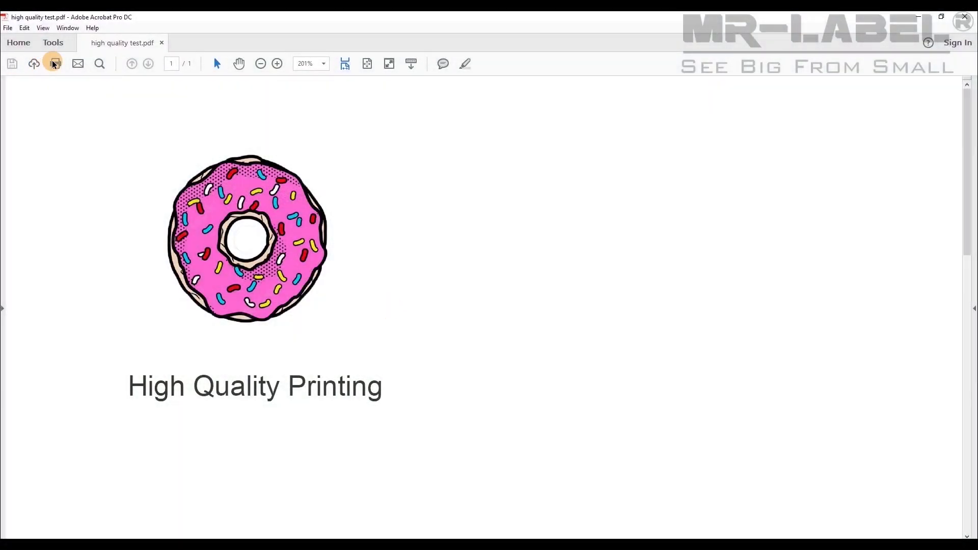
# - Change the Print As Image resolution from 300 dpi to 150 dpi in Acrobat's advanced print setup
pyautogui.click(53, 64)
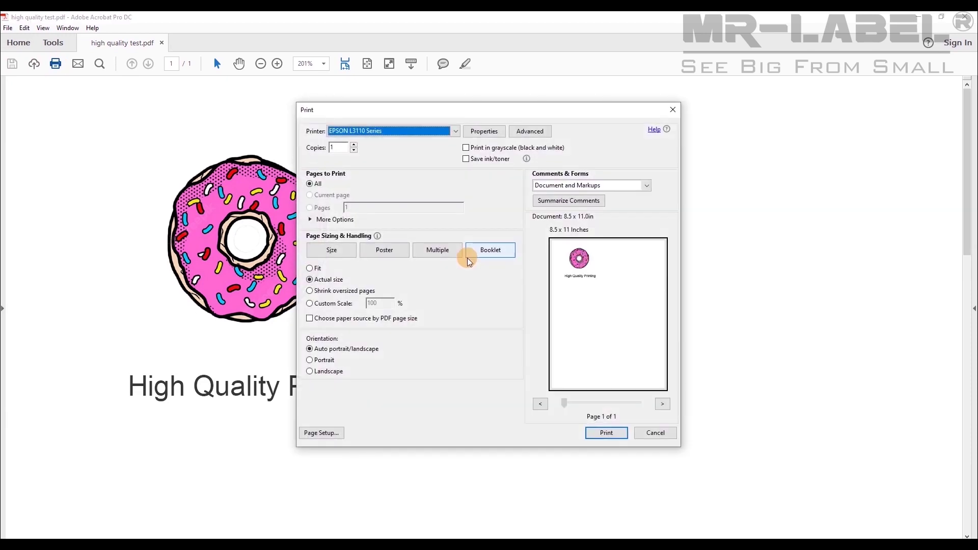
pyautogui.click(483, 127)
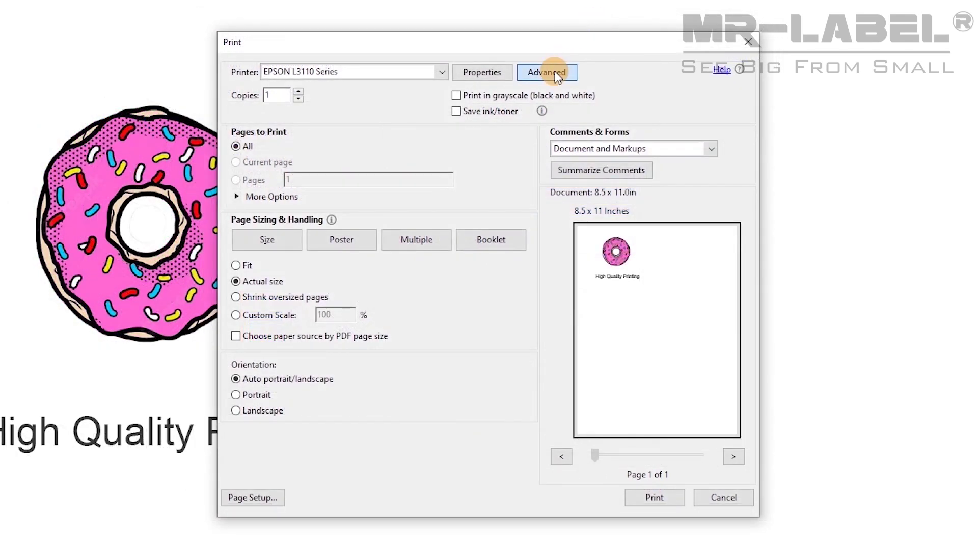
pyautogui.click(555, 77)
pyautogui.doubleClick(611, 77)
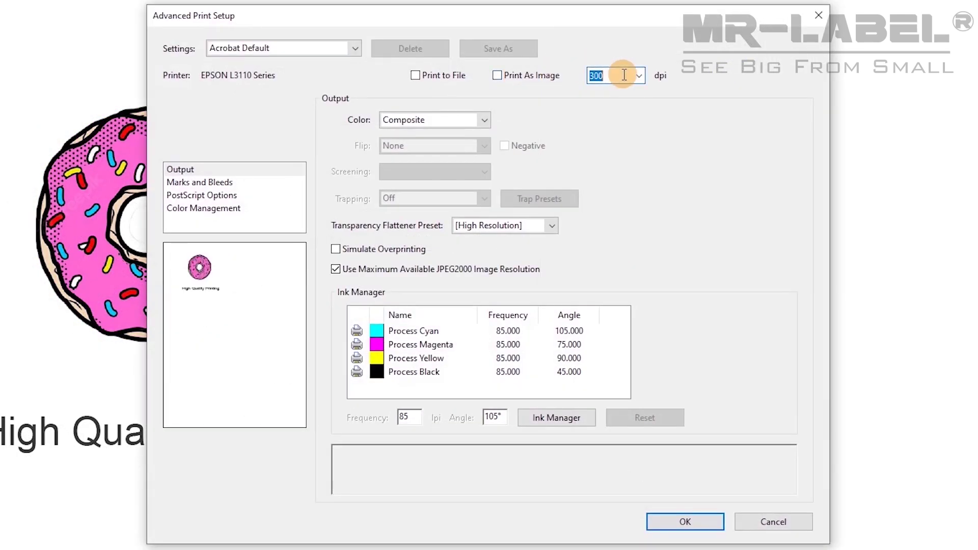
pyautogui.click(640, 75)
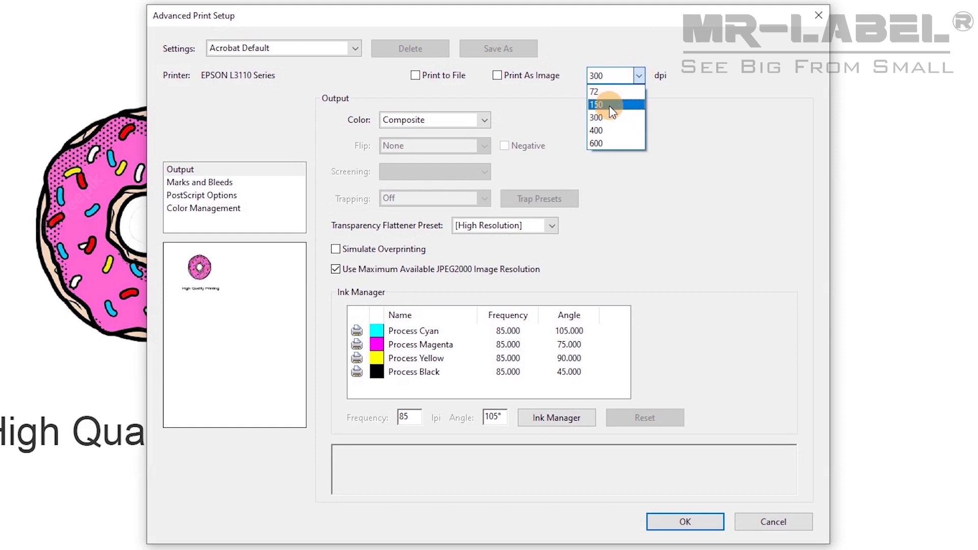
pyautogui.click(609, 106)
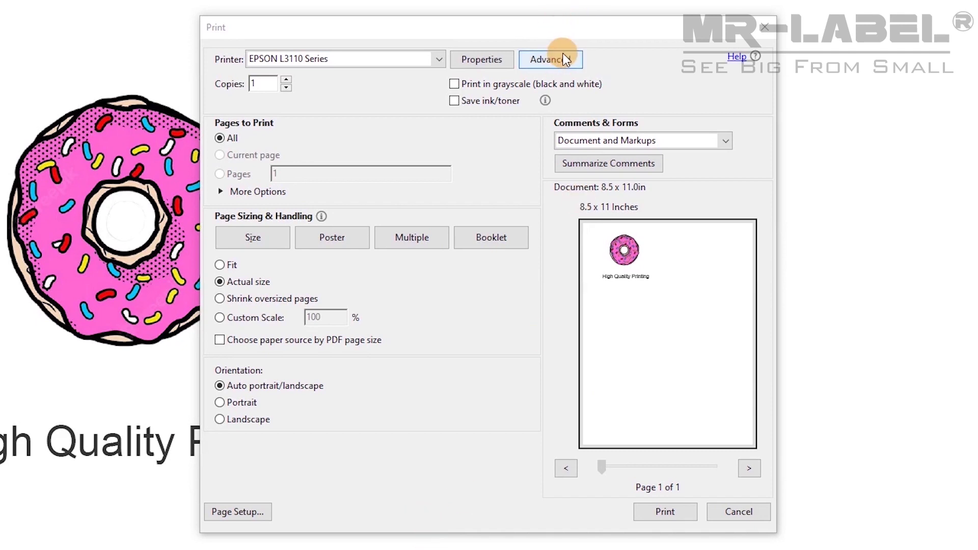
pyautogui.click(550, 59)
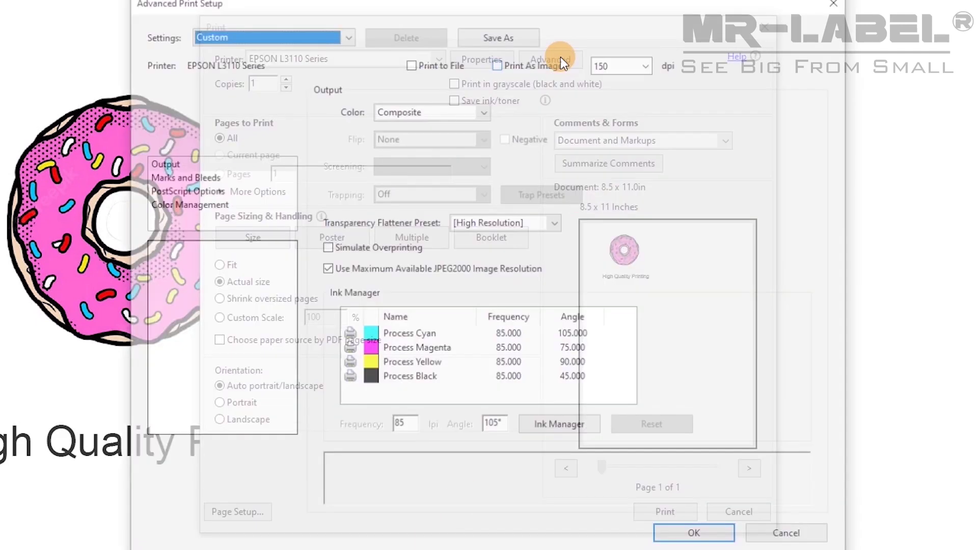